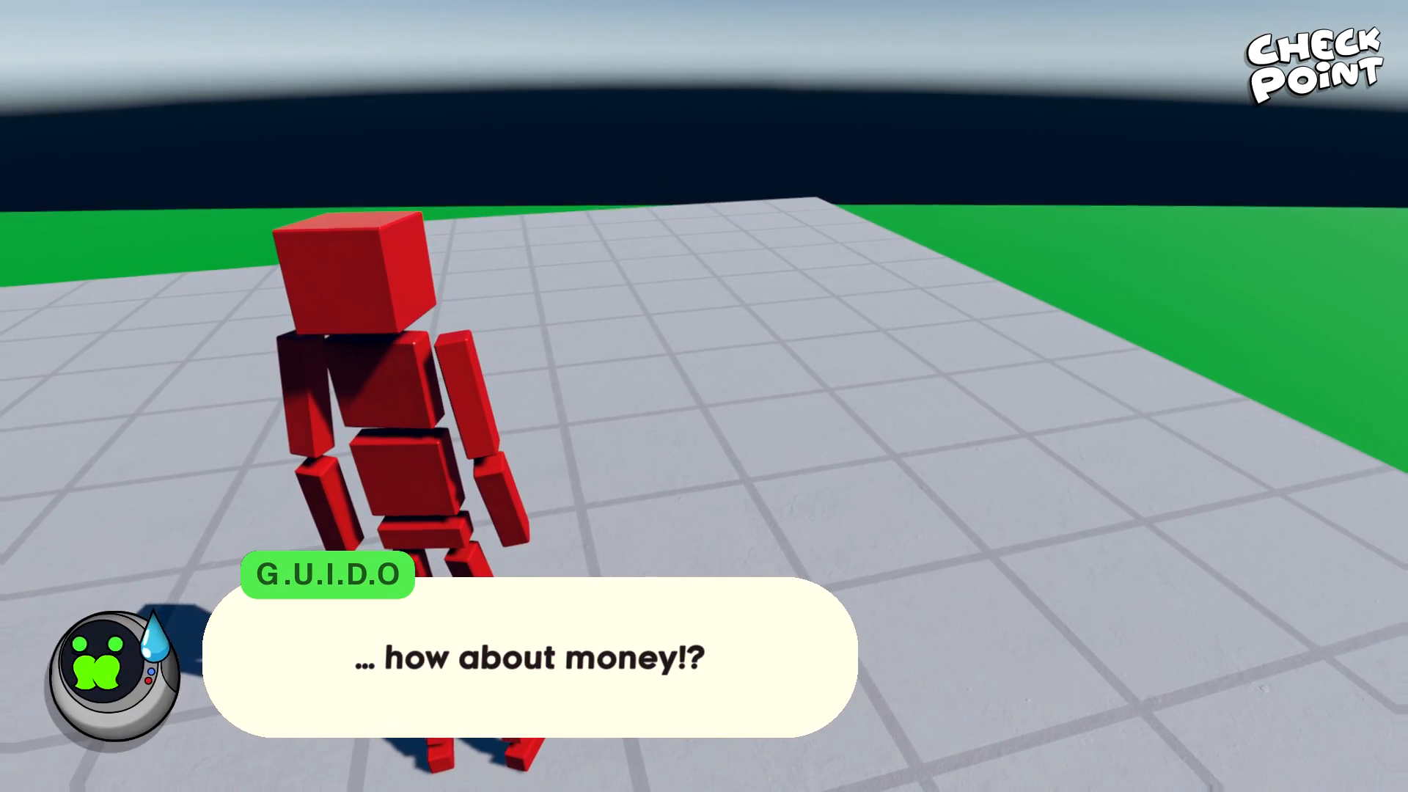
pyautogui.press('Return')
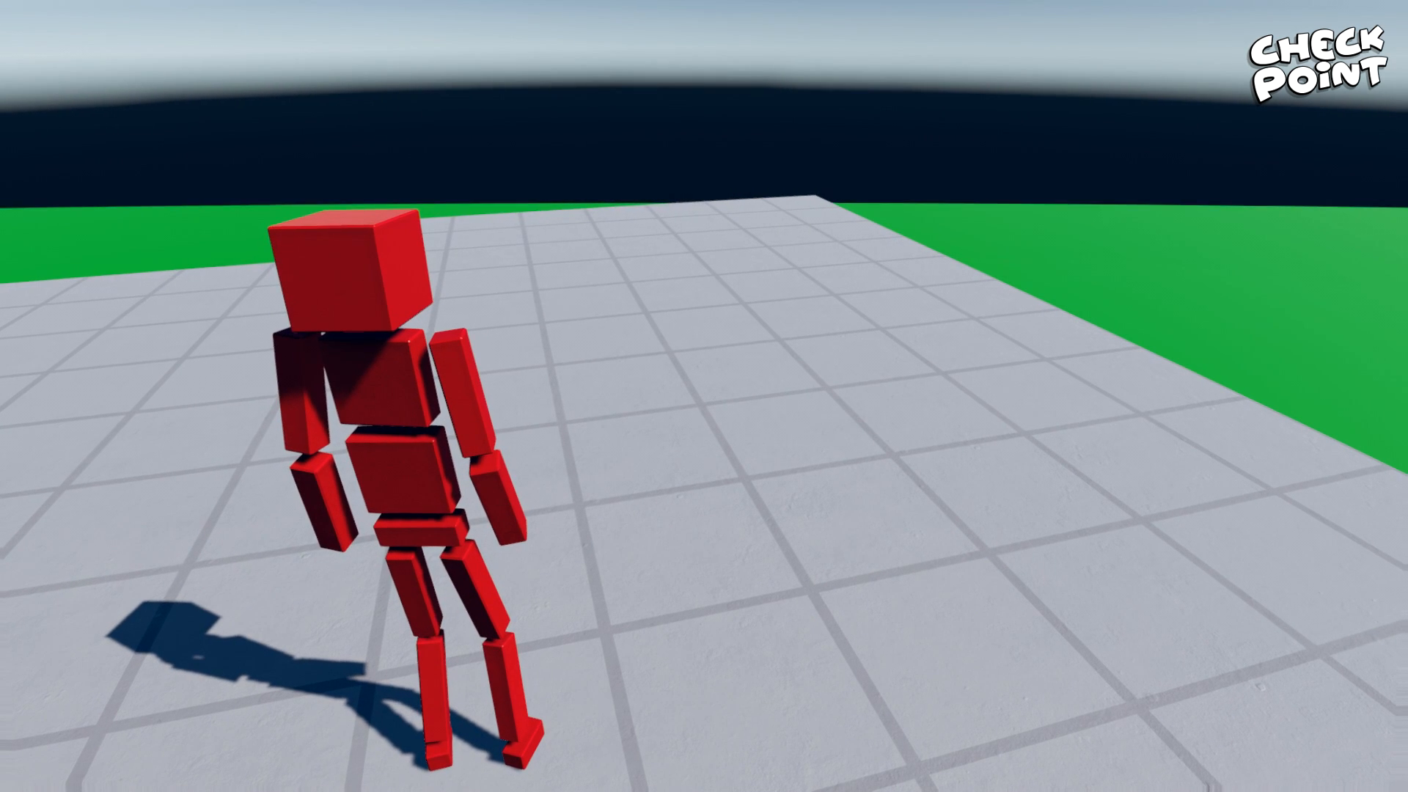